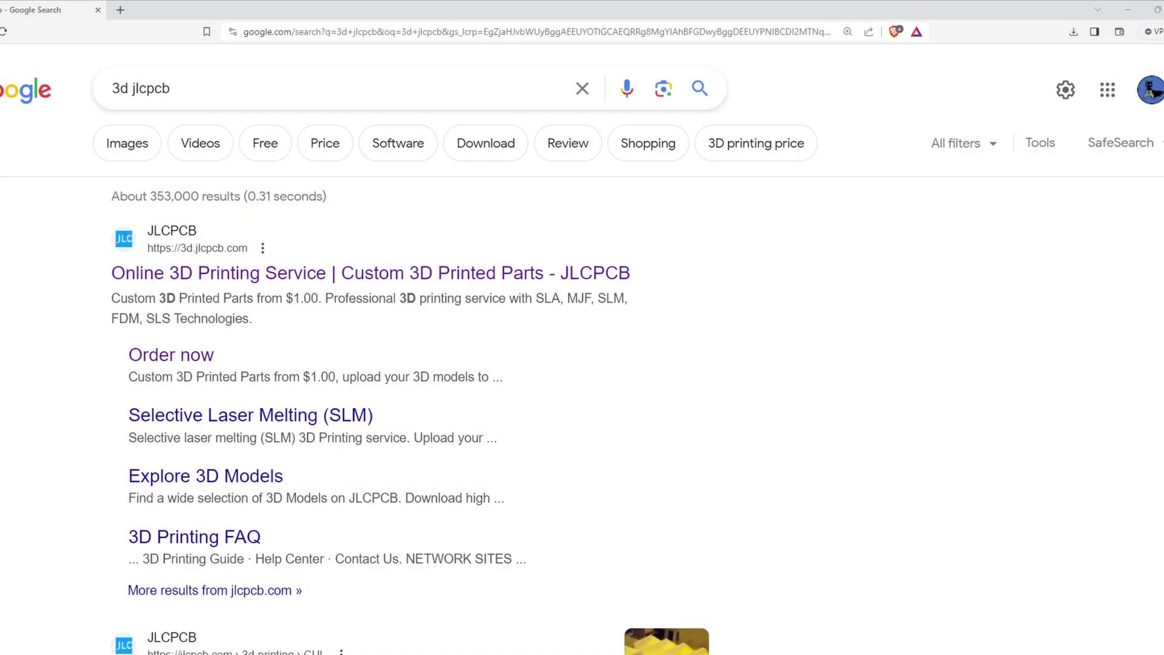
Open the JLCPCB site from the search results and start a 3D Printing instant quote
{"action": "left_click", "coordinate": [616, 274]}
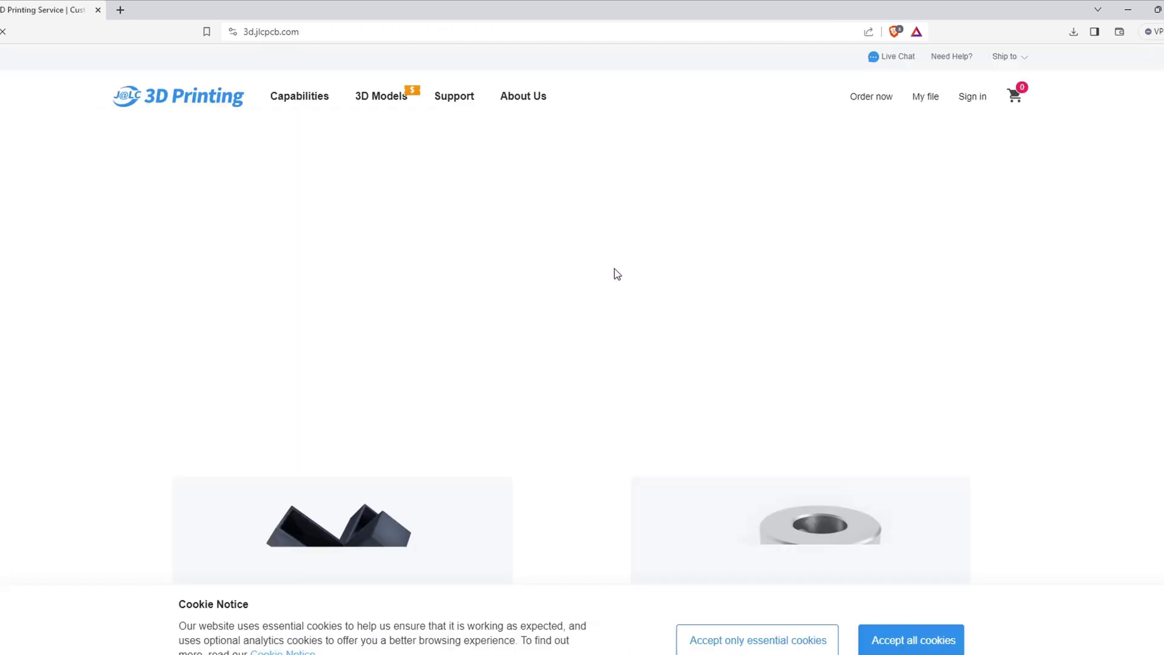
{"action": "scroll", "coordinate": [626, 328], "scroll_direction": "down", "scroll_amount": 3}
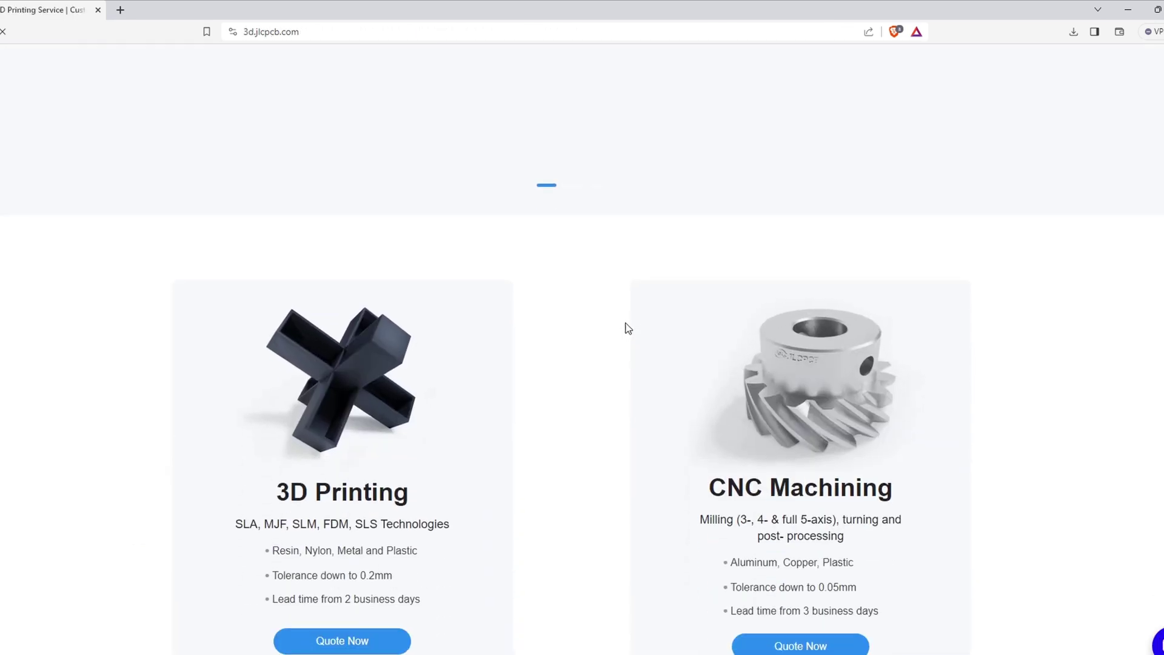
{"action": "scroll", "coordinate": [378, 517], "scroll_direction": "down", "scroll_amount": 2}
{"action": "left_click", "coordinate": [377, 514]}
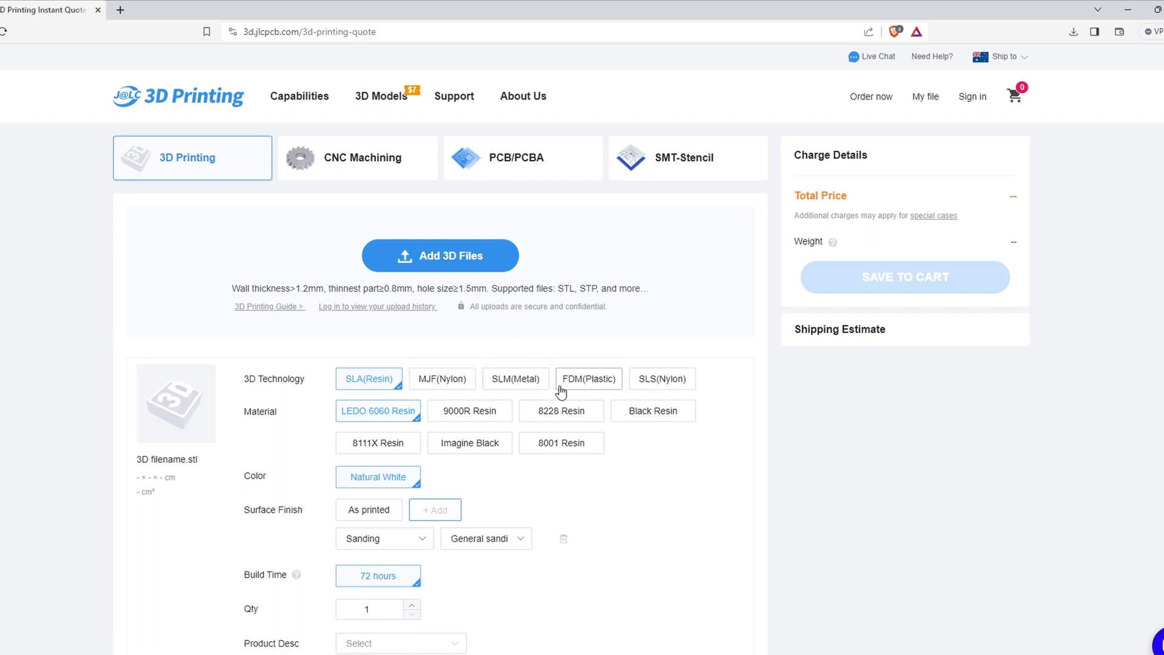
Pick SLM(Metal) as the 3D technology and look over the updated quote form
{"action": "left_click", "coordinate": [527, 381]}
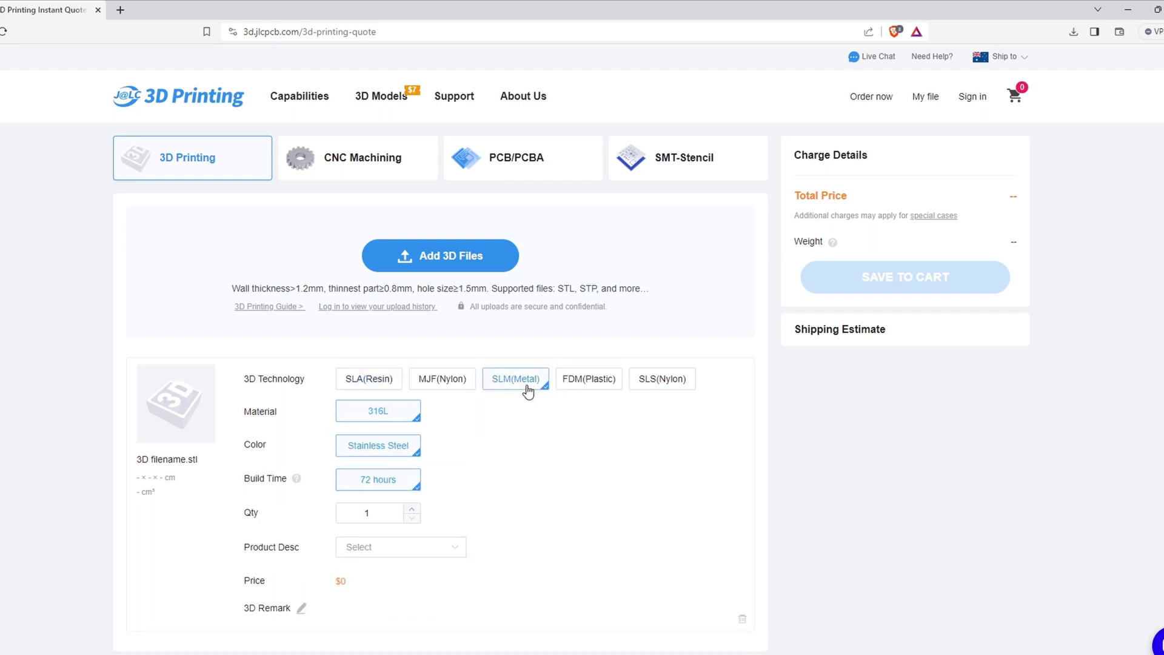
{"action": "scroll", "coordinate": [525, 390], "scroll_direction": "down", "scroll_amount": 3}
{"action": "scroll", "coordinate": [525, 390], "scroll_direction": "up", "scroll_amount": 3}
Scroll down the home page through the How It Works section and parts gallery
{"action": "scroll", "coordinate": [588, 372], "scroll_direction": "down", "scroll_amount": 4}
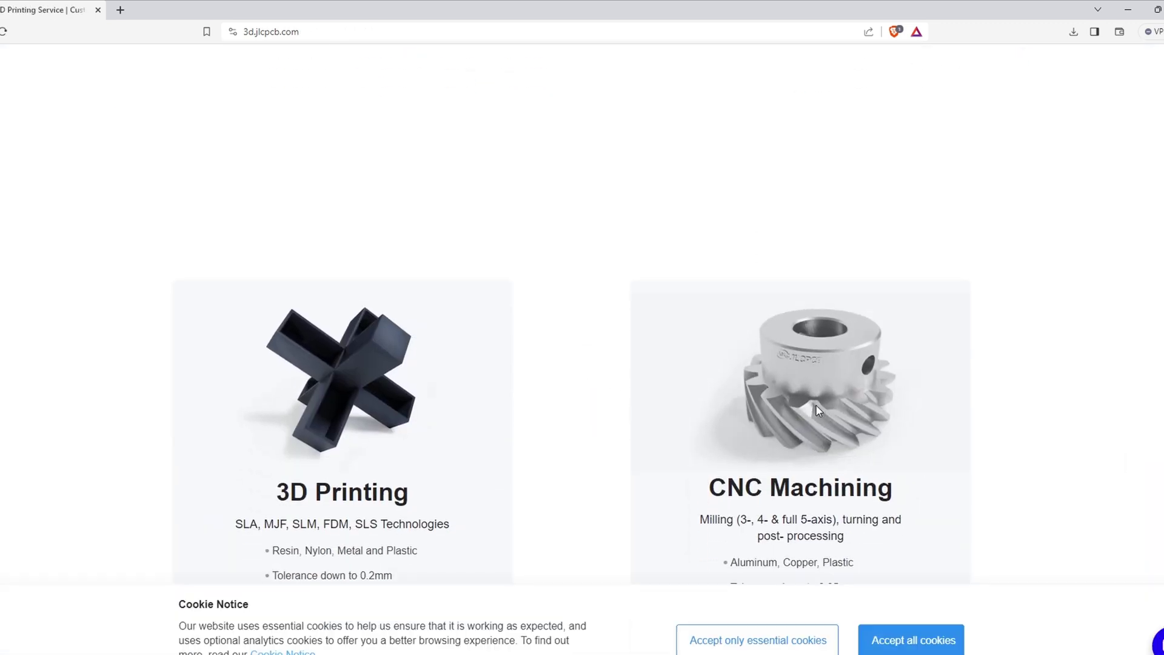
{"action": "scroll", "coordinate": [827, 405], "scroll_direction": "down", "scroll_amount": 8}
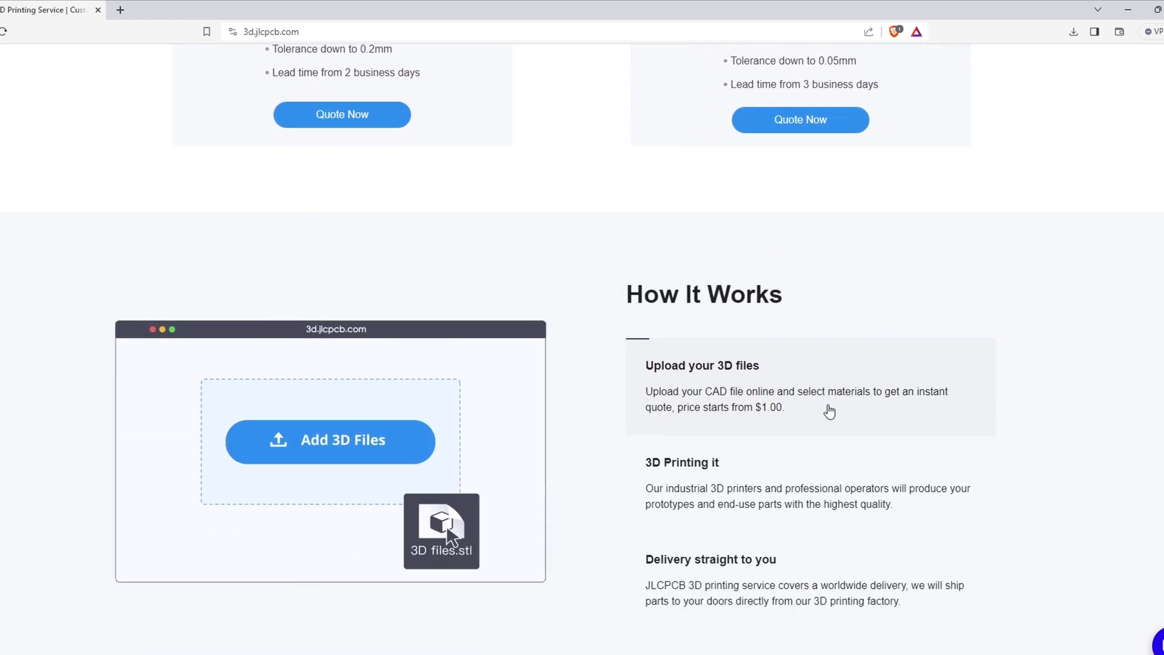
{"action": "scroll", "coordinate": [828, 410], "scroll_direction": "down", "scroll_amount": 7}
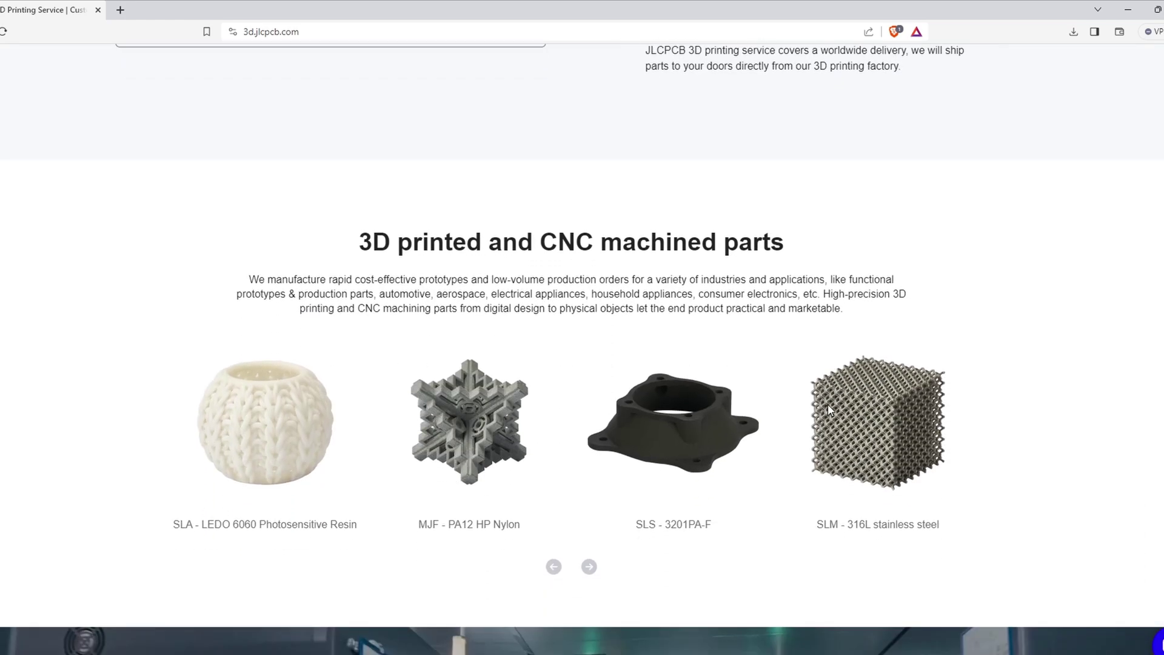
{"action": "scroll", "coordinate": [827, 404], "scroll_direction": "down", "scroll_amount": 8}
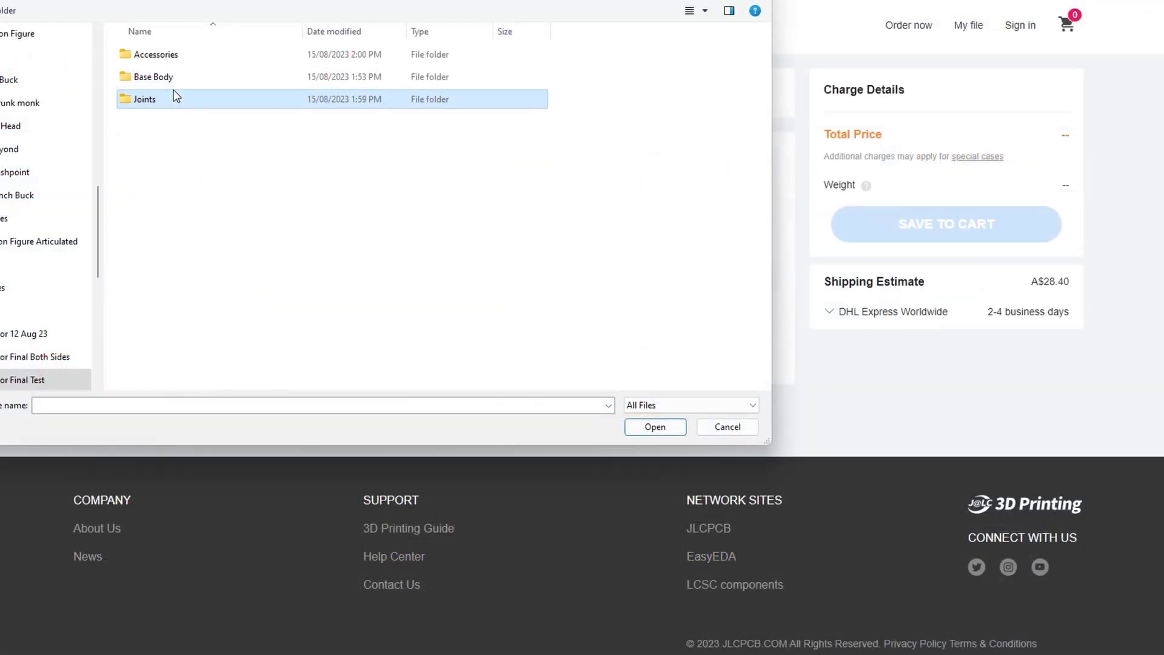
Upload 02 Neck.stl from the Base Body folder
{"action": "double_click", "coordinate": [174, 95]}
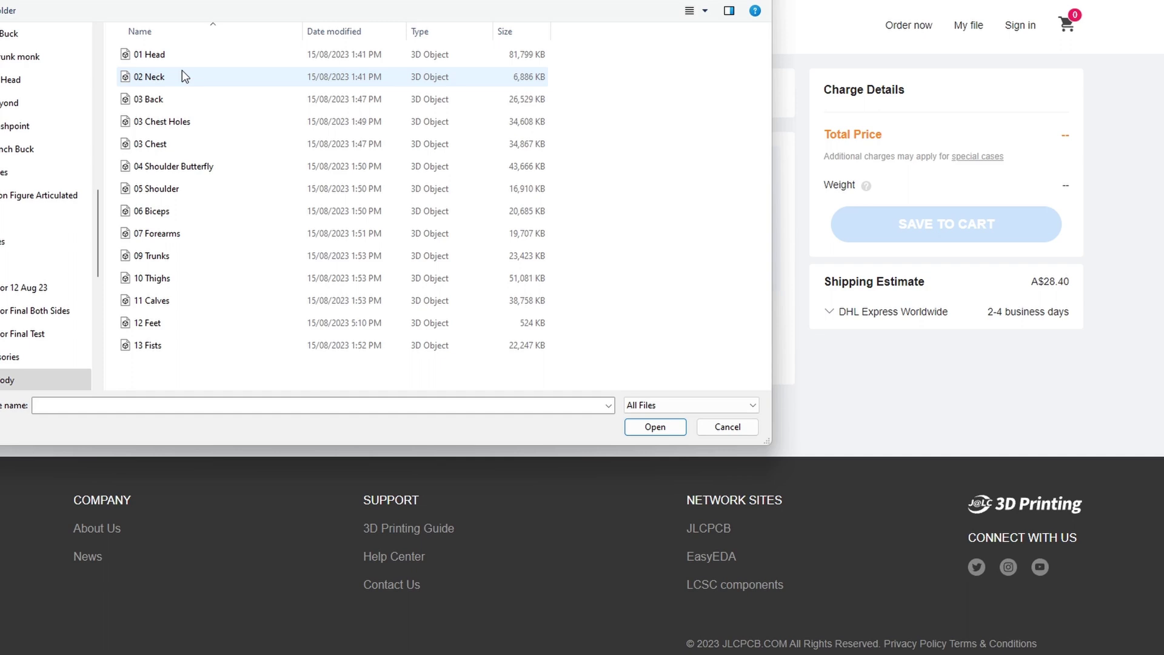
{"action": "double_click", "coordinate": [185, 76]}
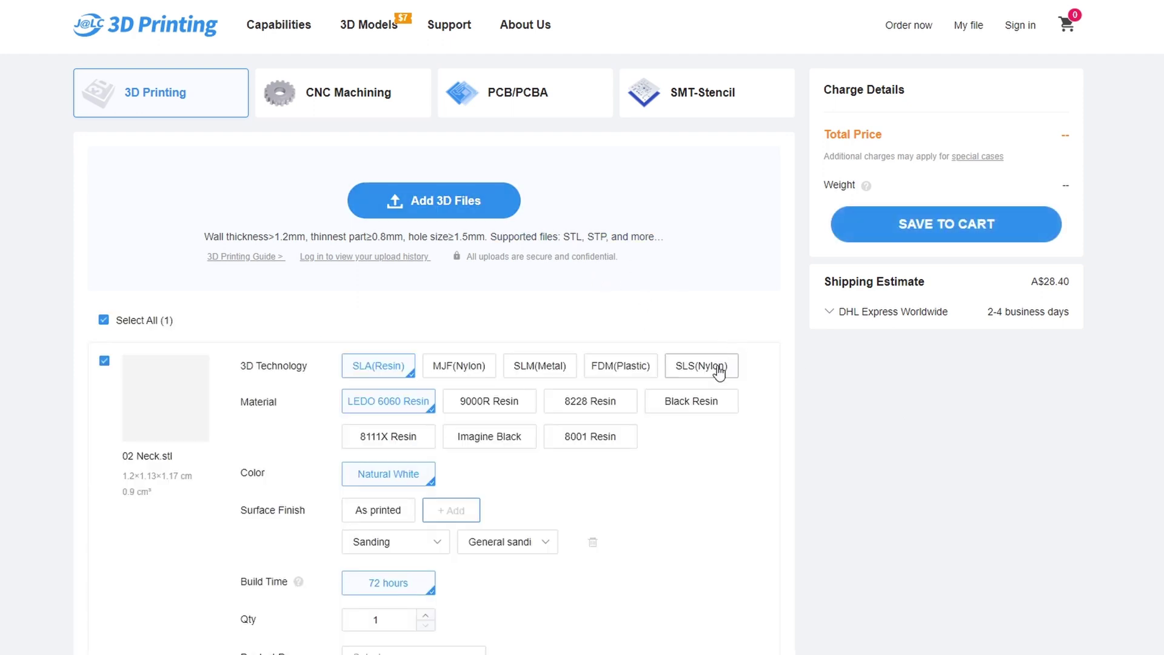
Switch the neck to SLS(Nylon) and describe it as DIYEntertainment > Toys Part -HS Code 950300
{"action": "left_click", "coordinate": [719, 373]}
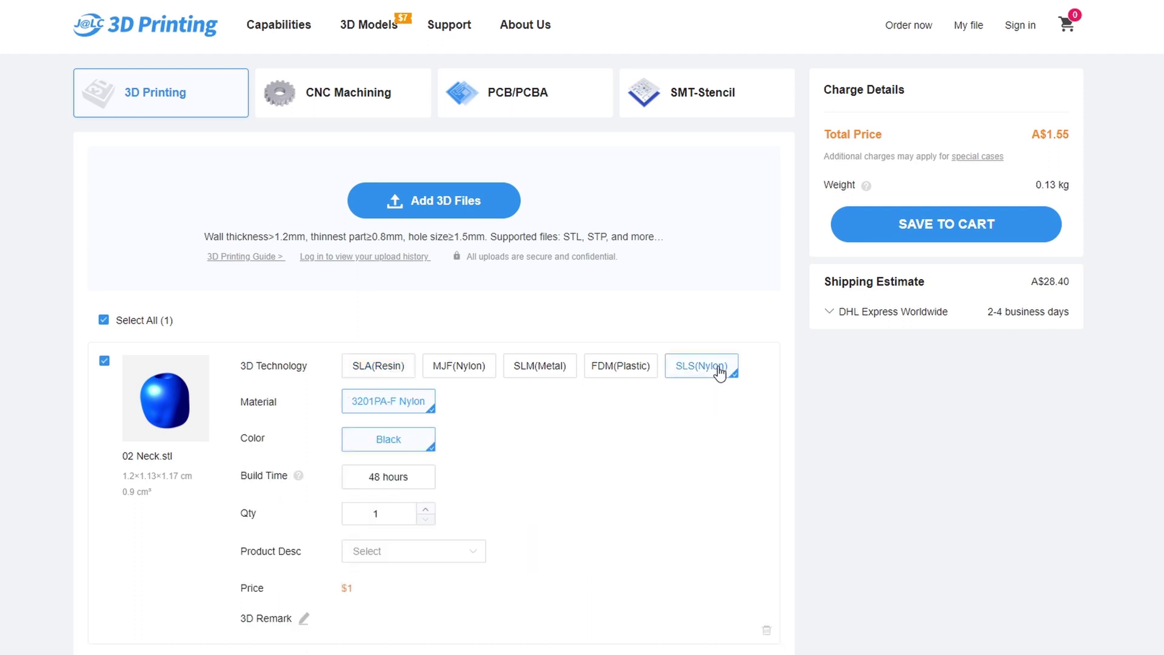
{"action": "scroll", "coordinate": [735, 376], "scroll_direction": "down", "scroll_amount": 1}
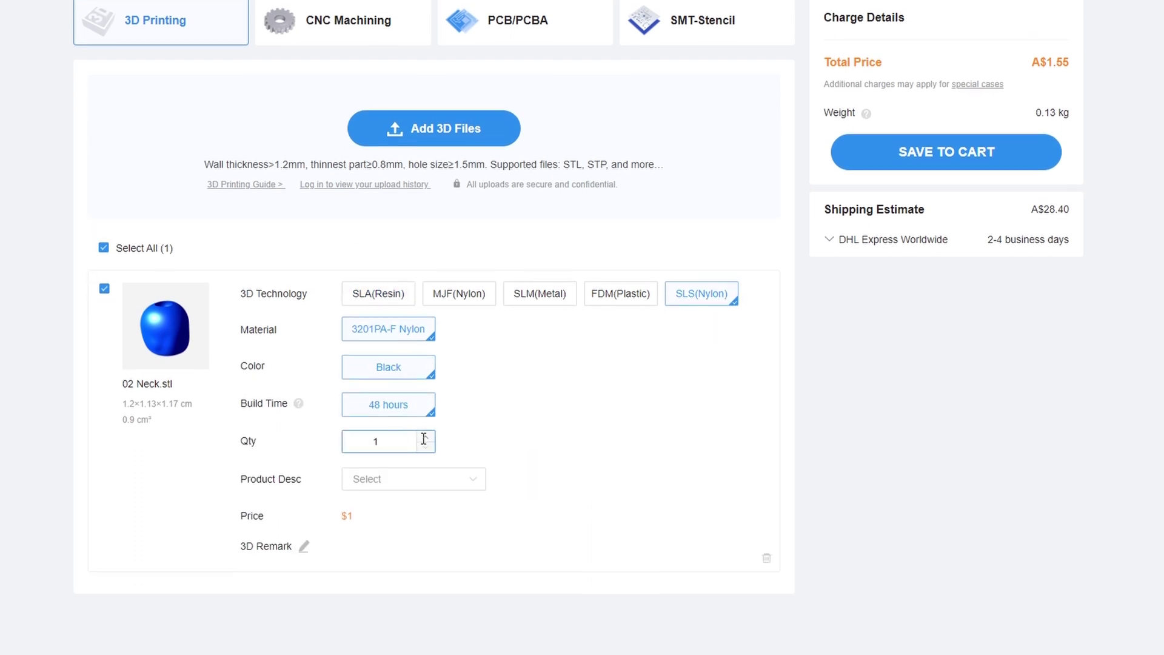
{"action": "left_click", "coordinate": [464, 479]}
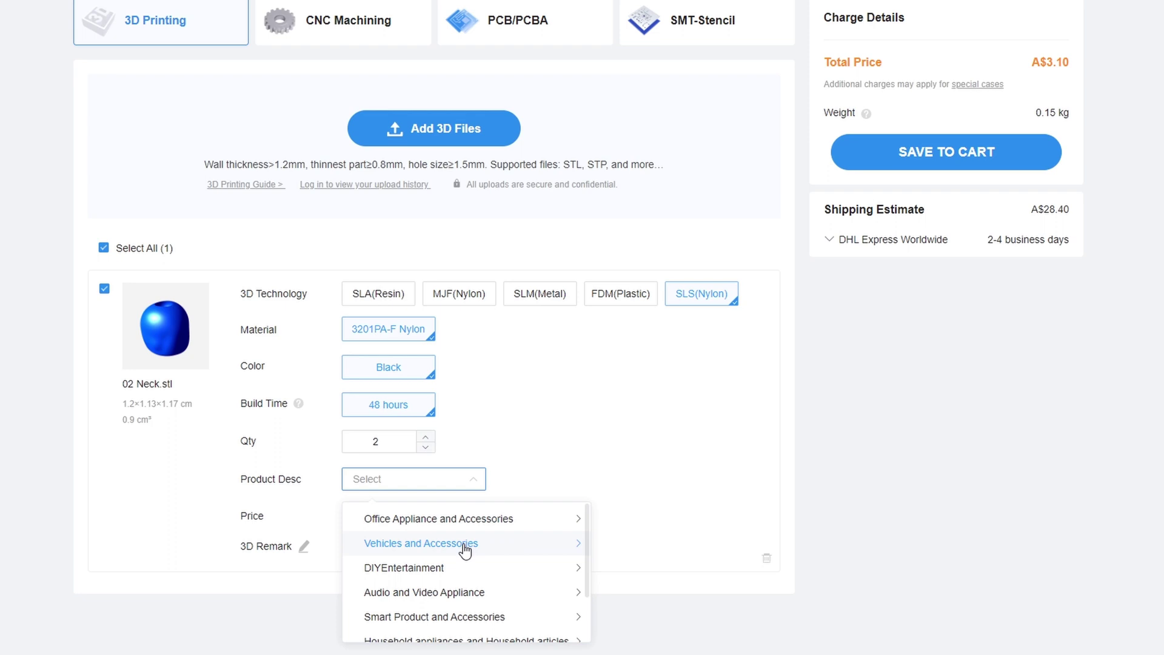
{"action": "mouse_move", "coordinate": [490, 581]}
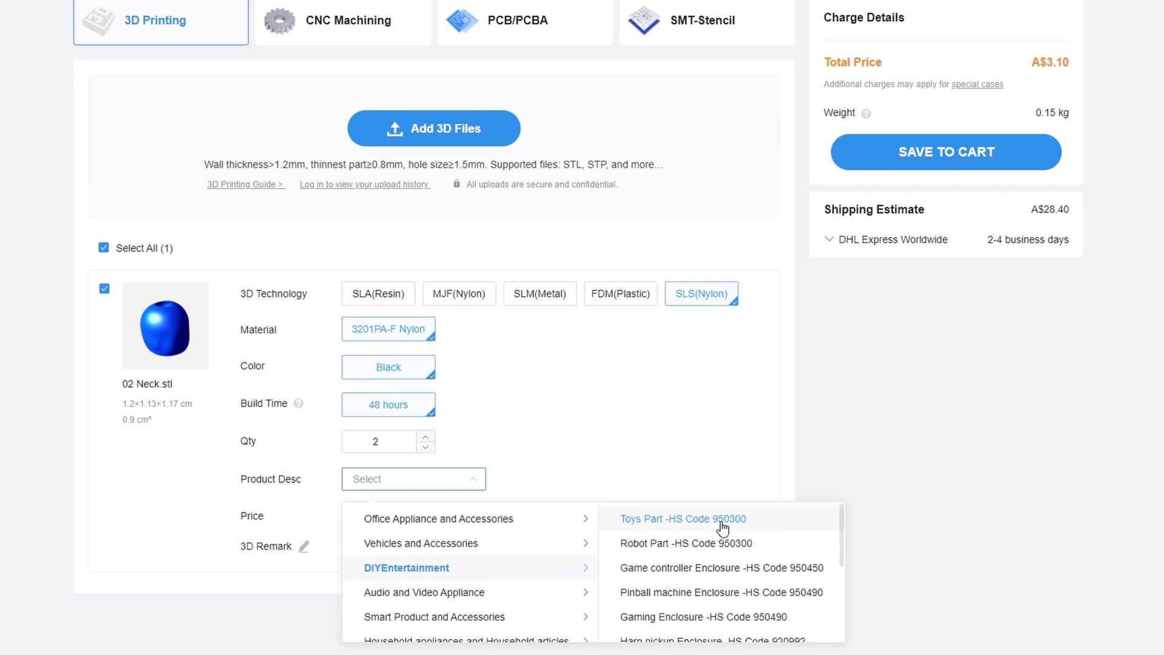
{"action": "left_click", "coordinate": [706, 516]}
{"action": "scroll", "coordinate": [880, 468], "scroll_direction": "up", "scroll_amount": 1}
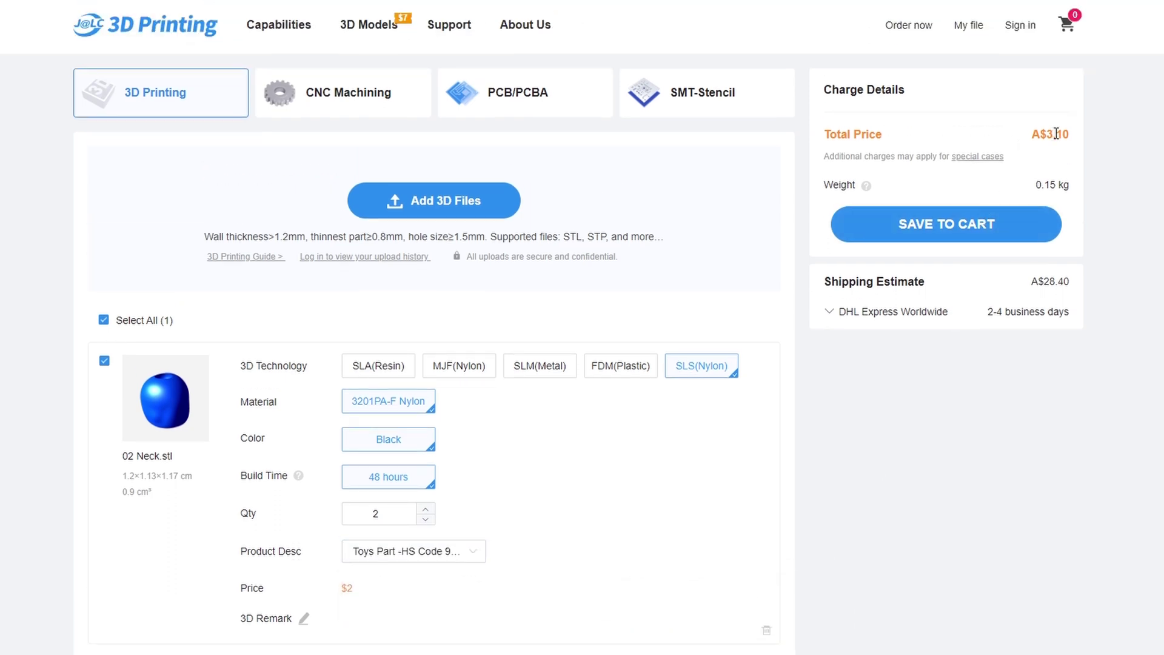
Upload 01 Head as a second model file on the quote
{"action": "left_click", "coordinate": [477, 201]}
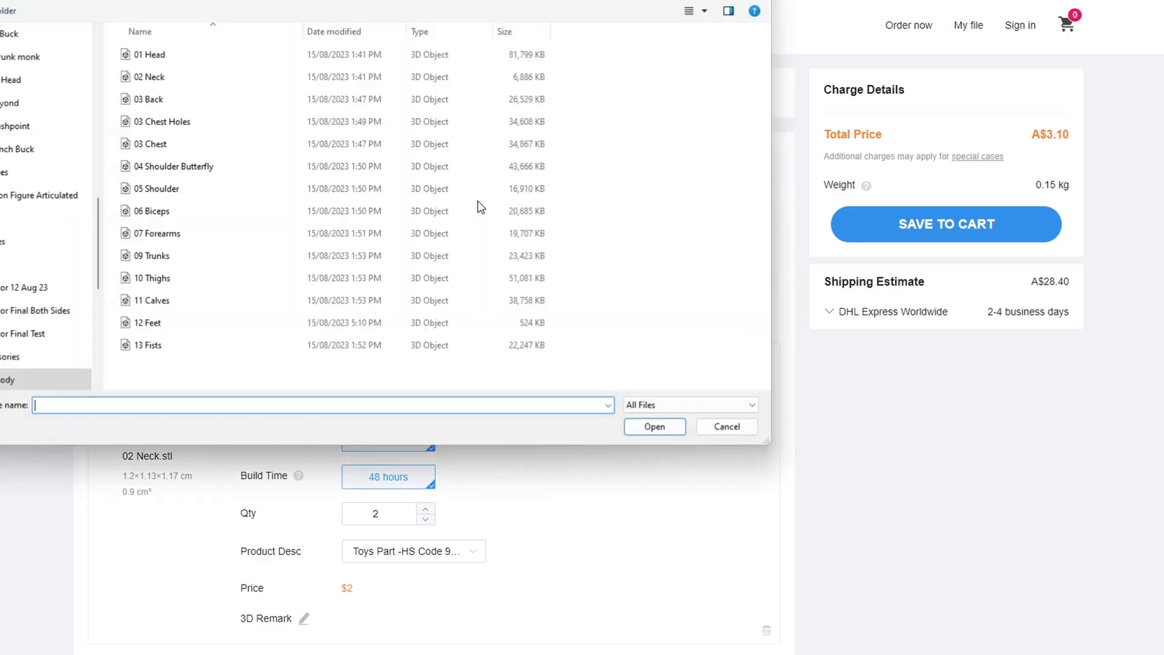
{"action": "double_click", "coordinate": [160, 57]}
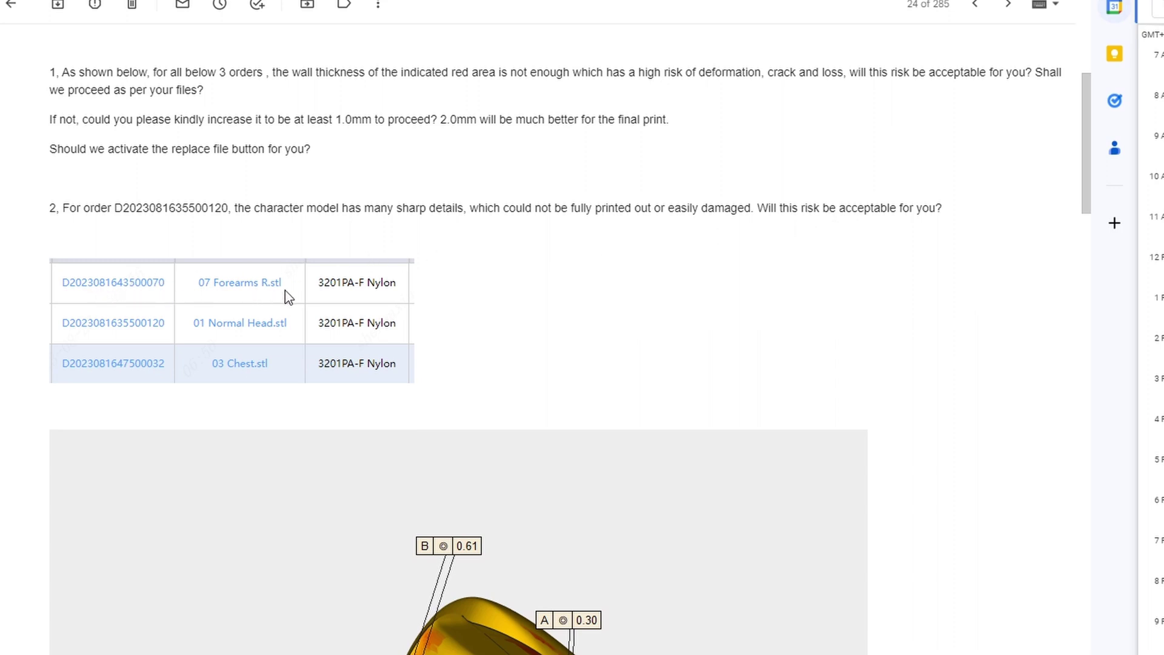
{"action": "scroll", "coordinate": [376, 325], "scroll_direction": "down", "scroll_amount": 3}
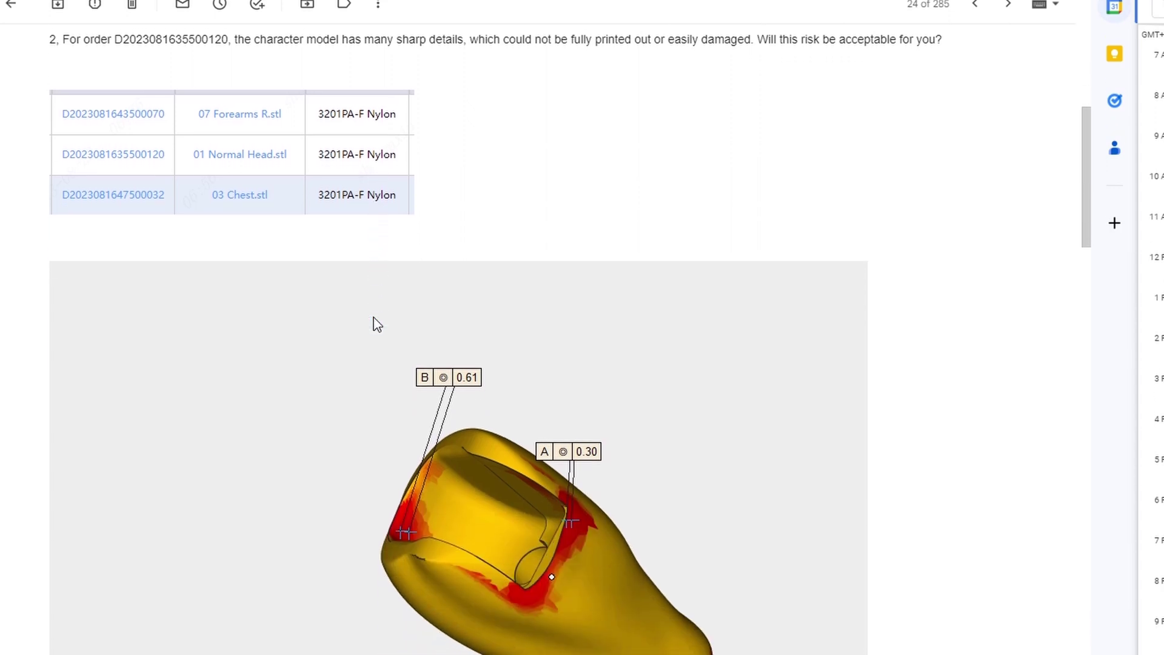
{"action": "scroll", "coordinate": [376, 325], "scroll_direction": "down", "scroll_amount": 2}
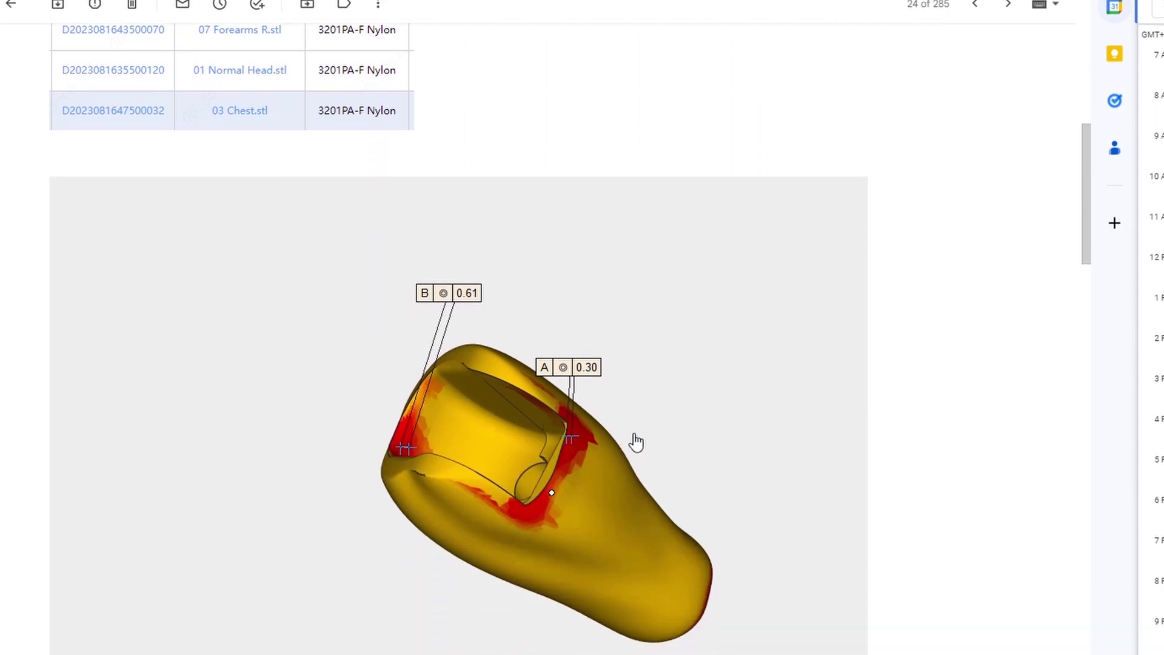
{"action": "scroll", "coordinate": [636, 443], "scroll_direction": "down", "scroll_amount": 3}
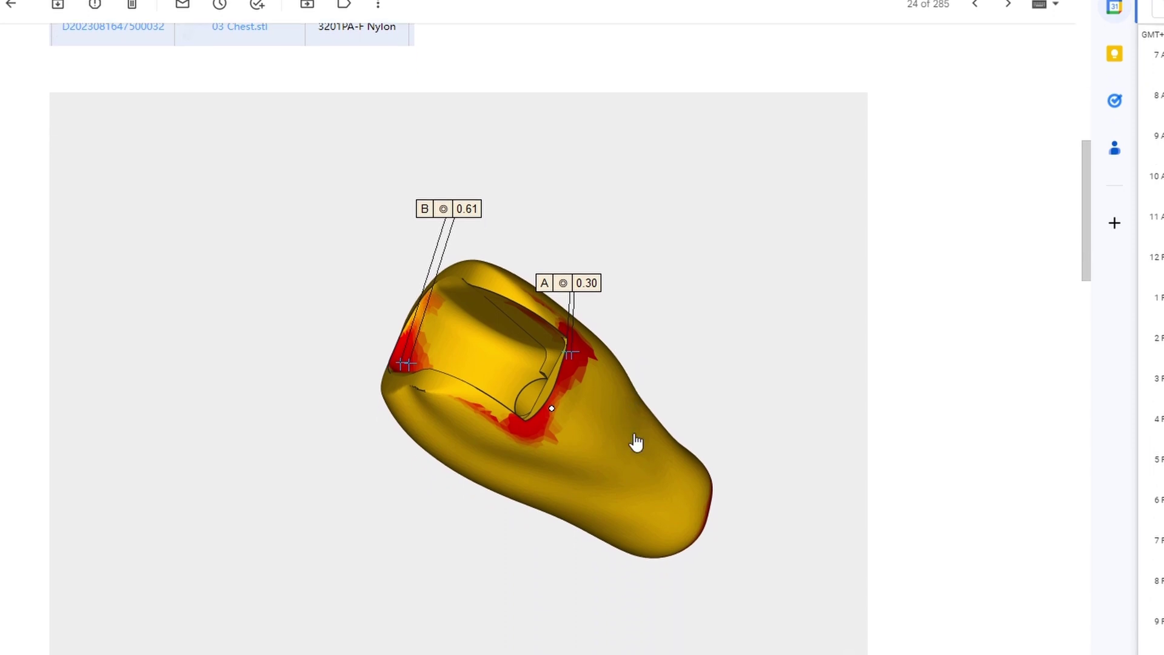
{"action": "scroll", "coordinate": [636, 442], "scroll_direction": "down", "scroll_amount": 6}
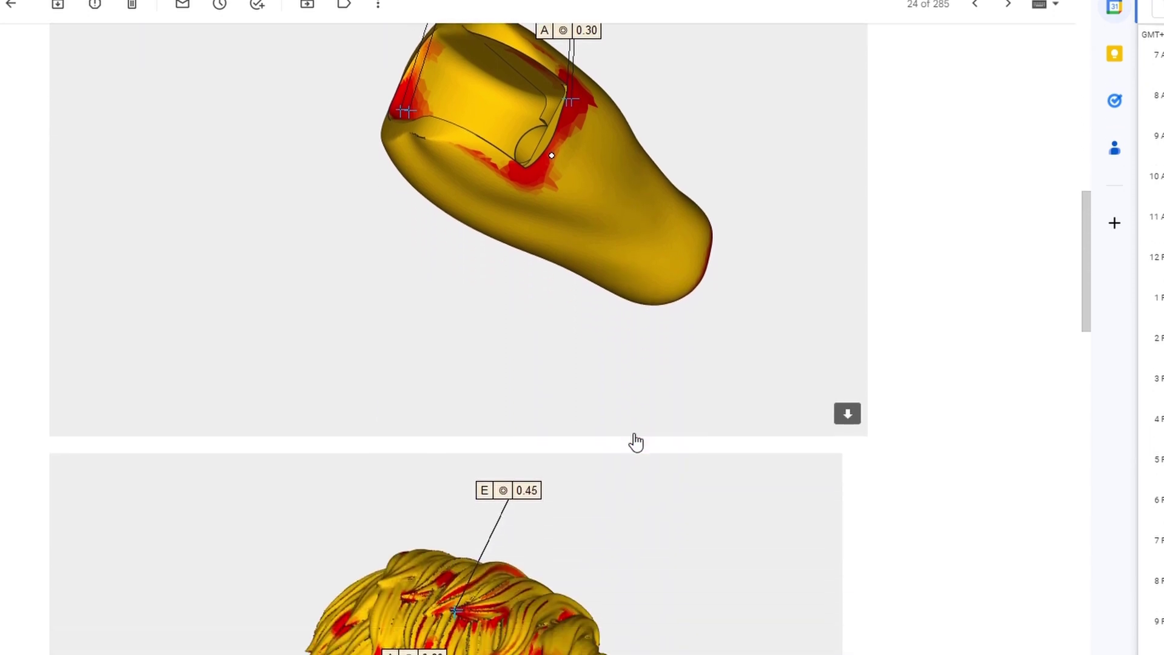
{"action": "scroll", "coordinate": [635, 442], "scroll_direction": "down", "scroll_amount": 2}
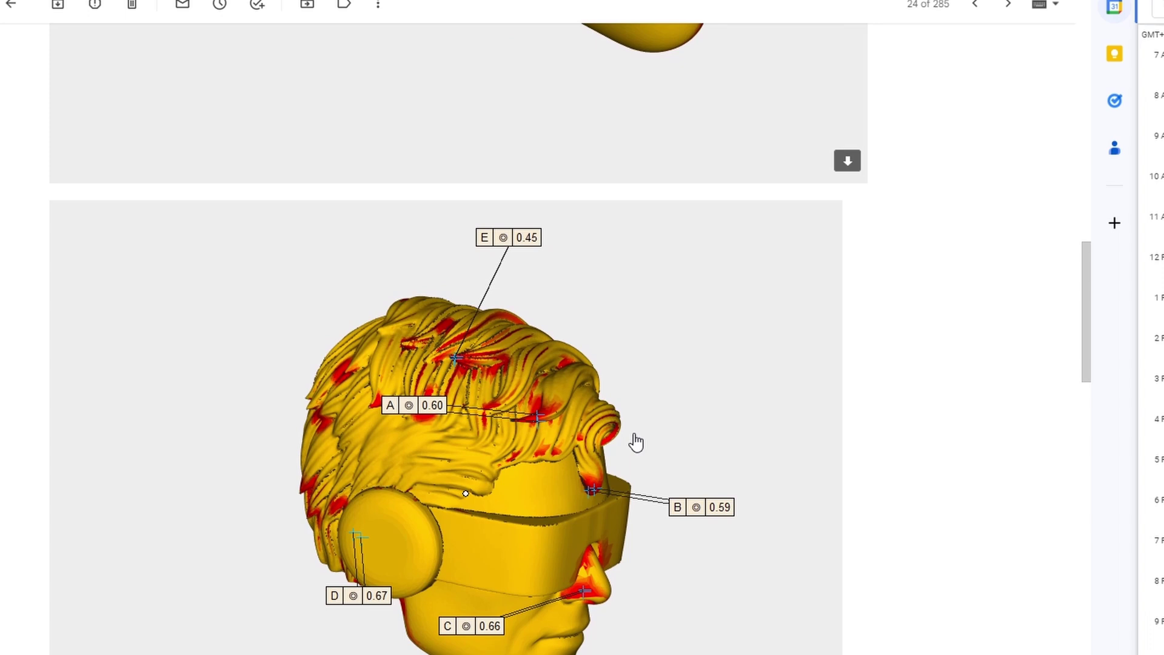
{"action": "scroll", "coordinate": [636, 442], "scroll_direction": "down", "scroll_amount": 2}
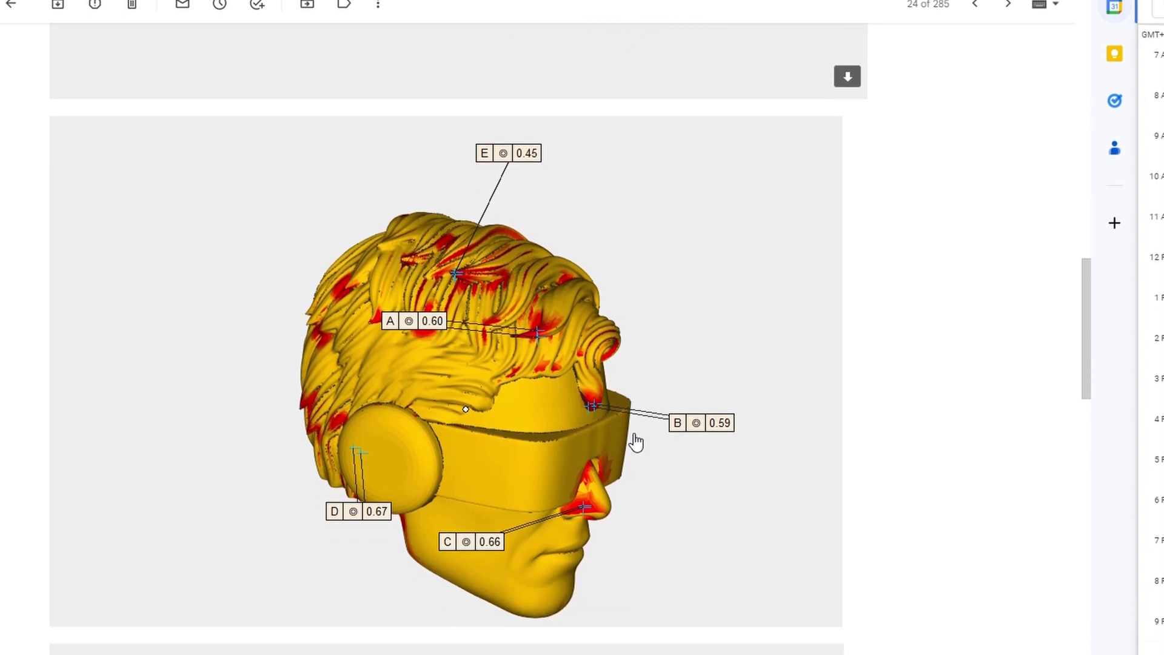
{"action": "scroll", "coordinate": [636, 443], "scroll_direction": "down", "scroll_amount": 4}
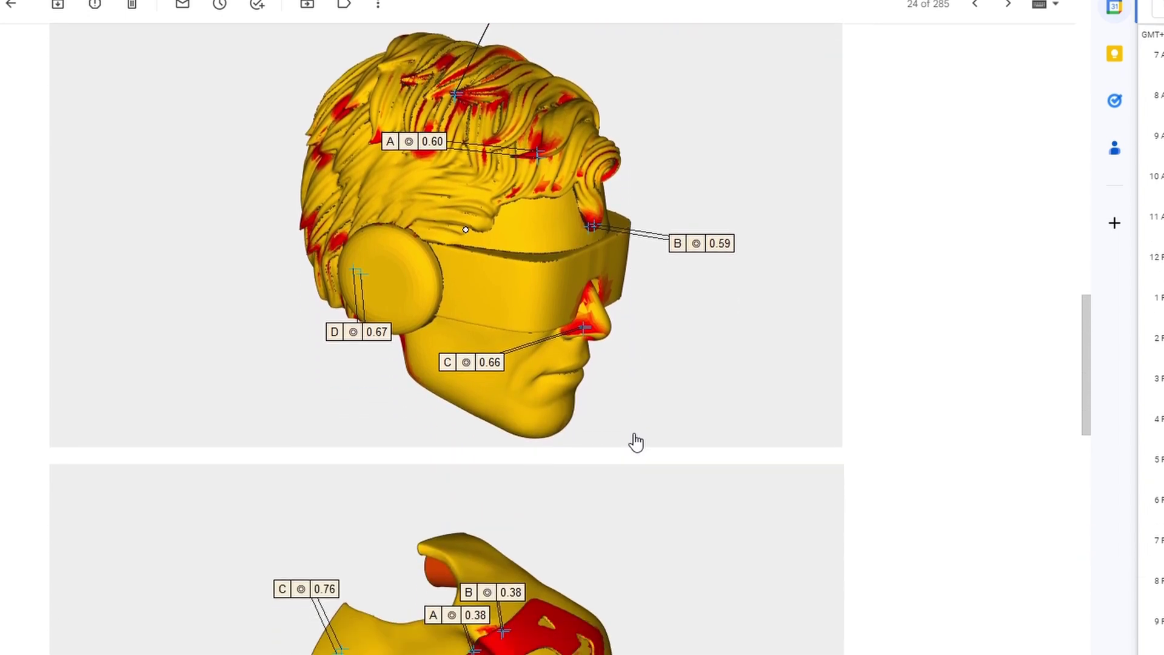
{"action": "scroll", "coordinate": [636, 443], "scroll_direction": "down", "scroll_amount": 3}
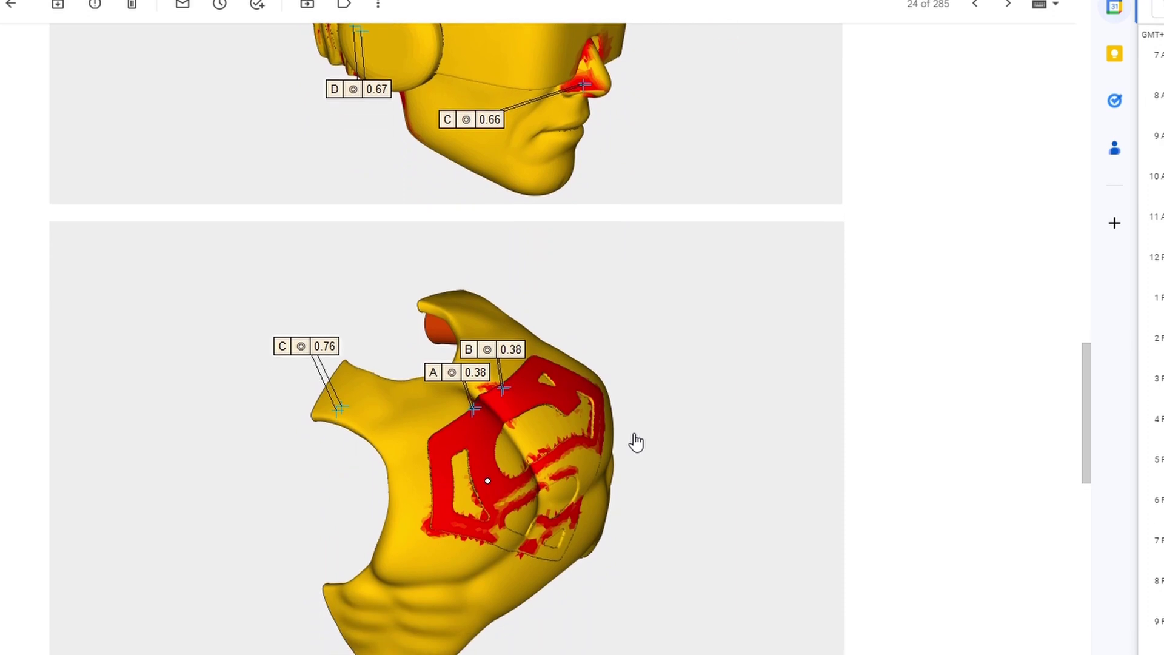
{"action": "scroll", "coordinate": [636, 443], "scroll_direction": "down", "scroll_amount": 1}
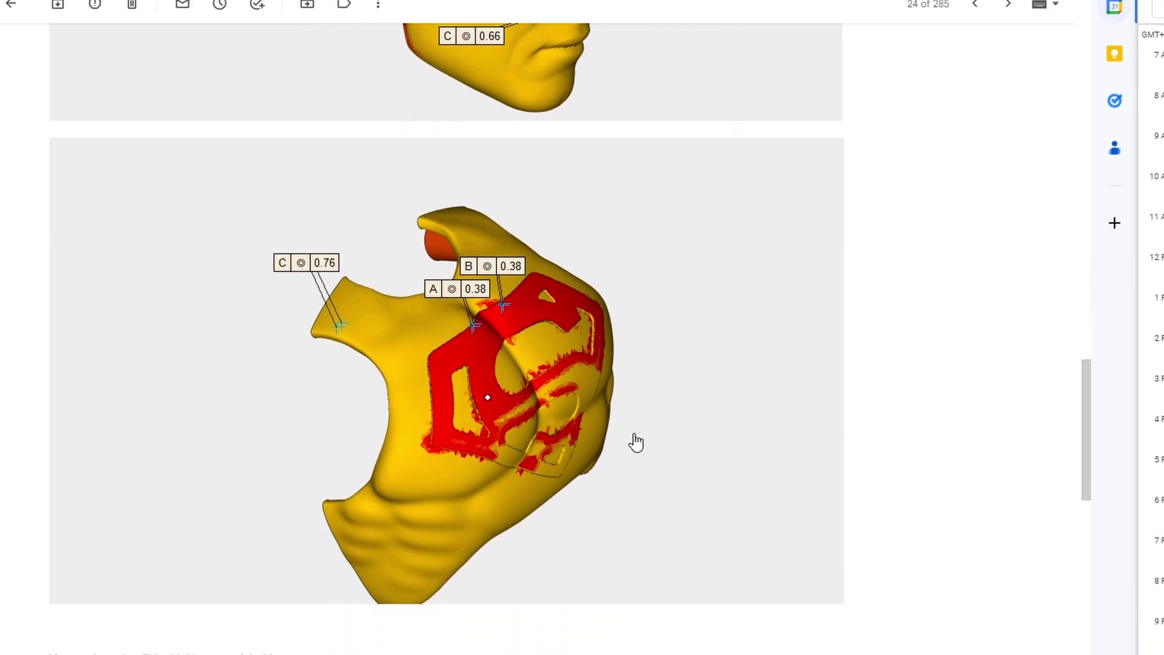
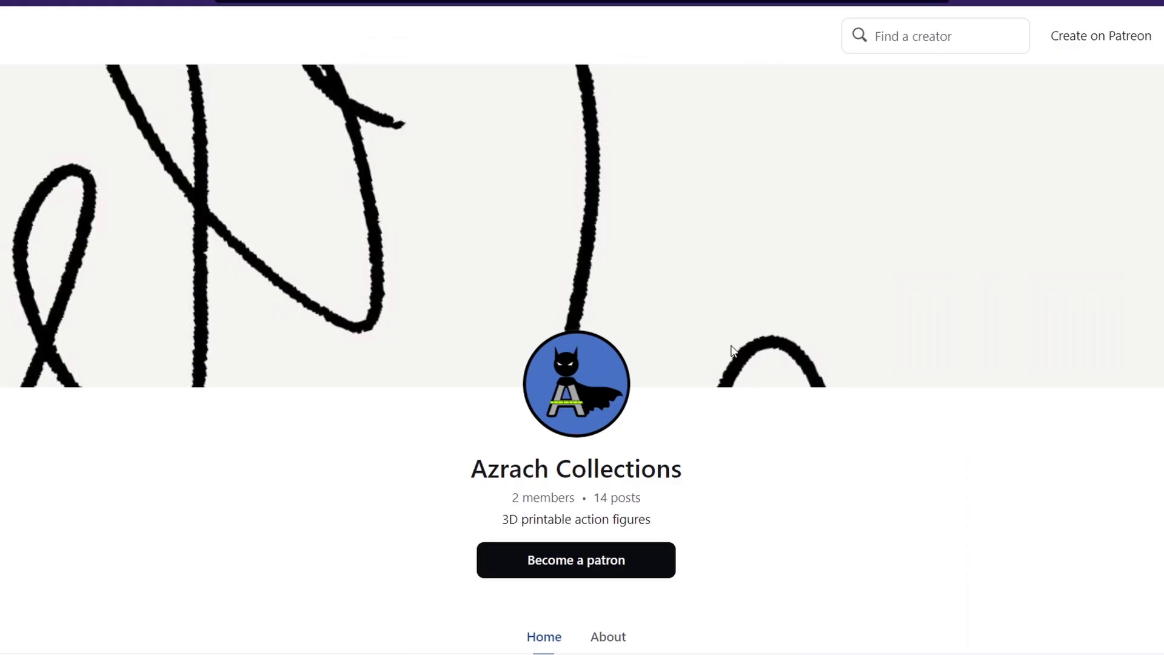
Scroll past the Galactic ($25 AU/month) and Multiversal ($50 AU/month) tiers to the 'Recent posts' heading
{"action": "scroll", "coordinate": [734, 350], "scroll_direction": "down", "scroll_amount": 2}
{"action": "scroll", "coordinate": [733, 351], "scroll_direction": "down", "scroll_amount": 5}
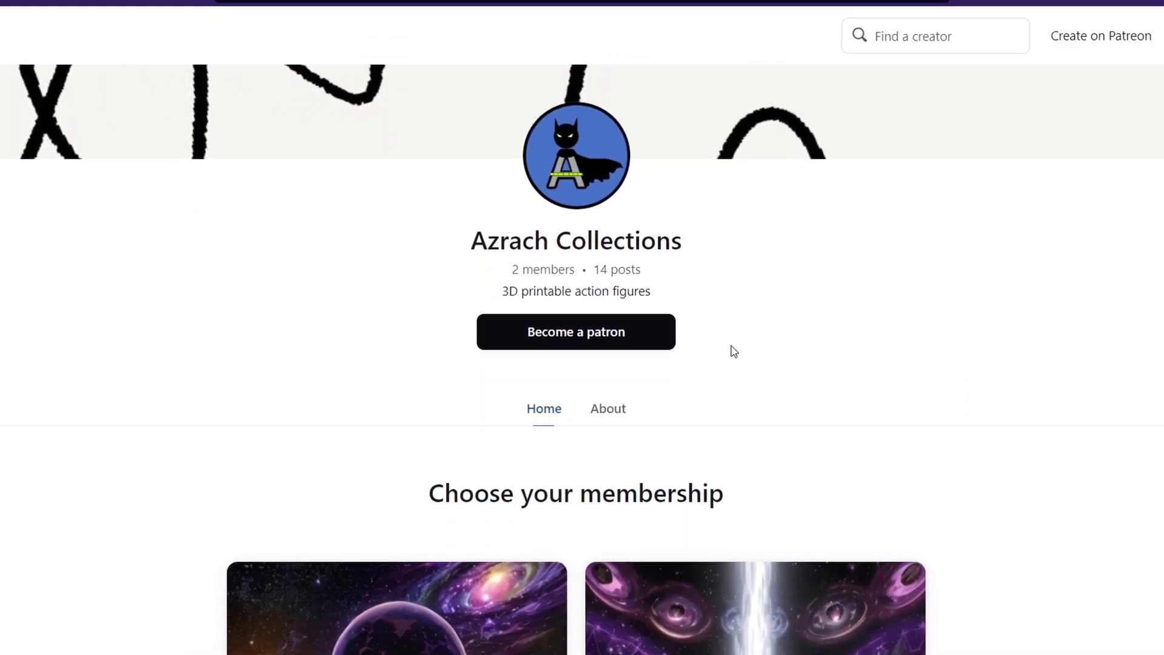
{"action": "scroll", "coordinate": [733, 351], "scroll_direction": "down", "scroll_amount": 8}
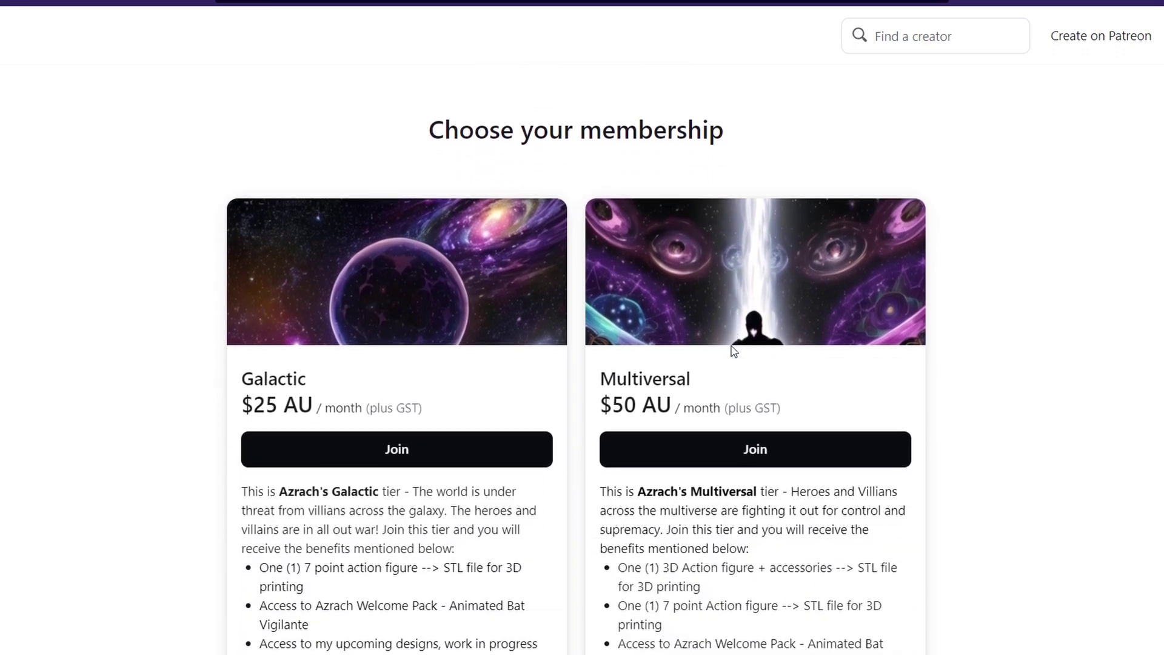
Scroll through the mostly patron-locked posts down to August 12's 'Test Prints', 'View more posts' and the footer
{"action": "scroll", "coordinate": [732, 350], "scroll_direction": "down", "scroll_amount": 8}
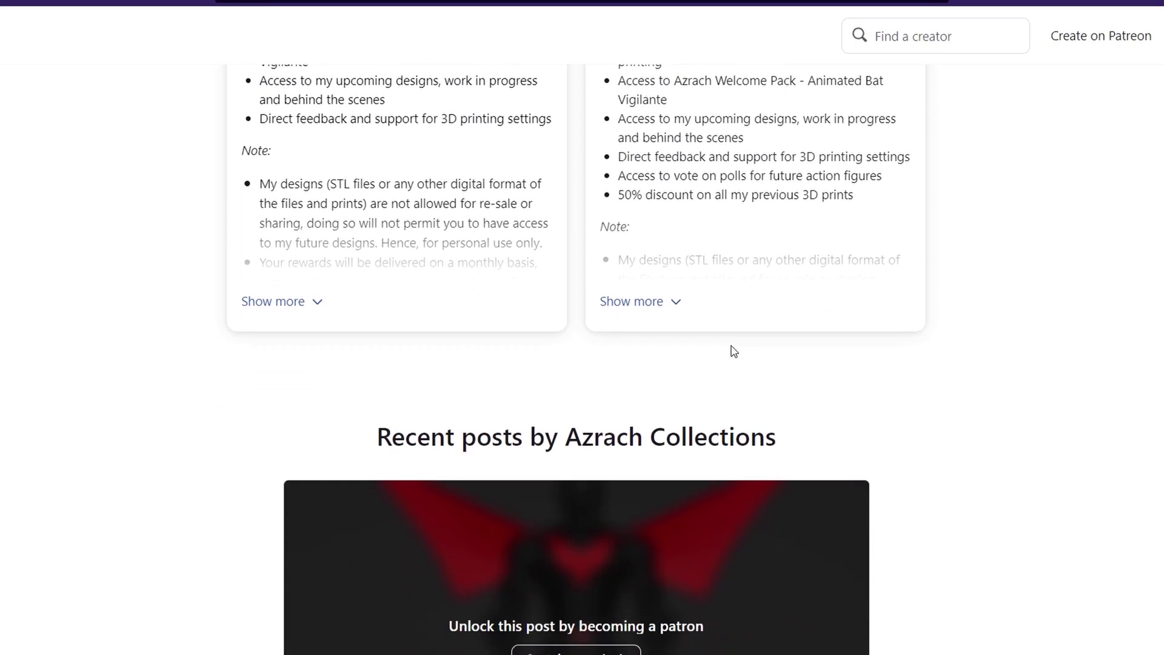
{"action": "scroll", "coordinate": [732, 350], "scroll_direction": "down", "scroll_amount": 10}
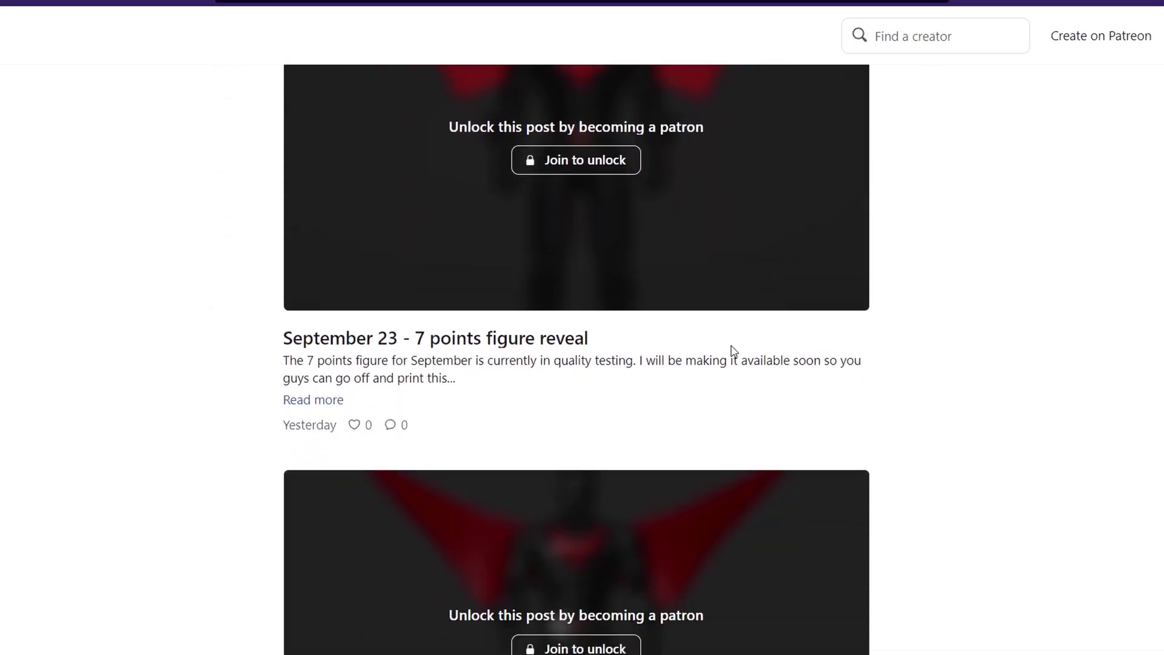
{"action": "scroll", "coordinate": [734, 350], "scroll_direction": "down", "scroll_amount": 7}
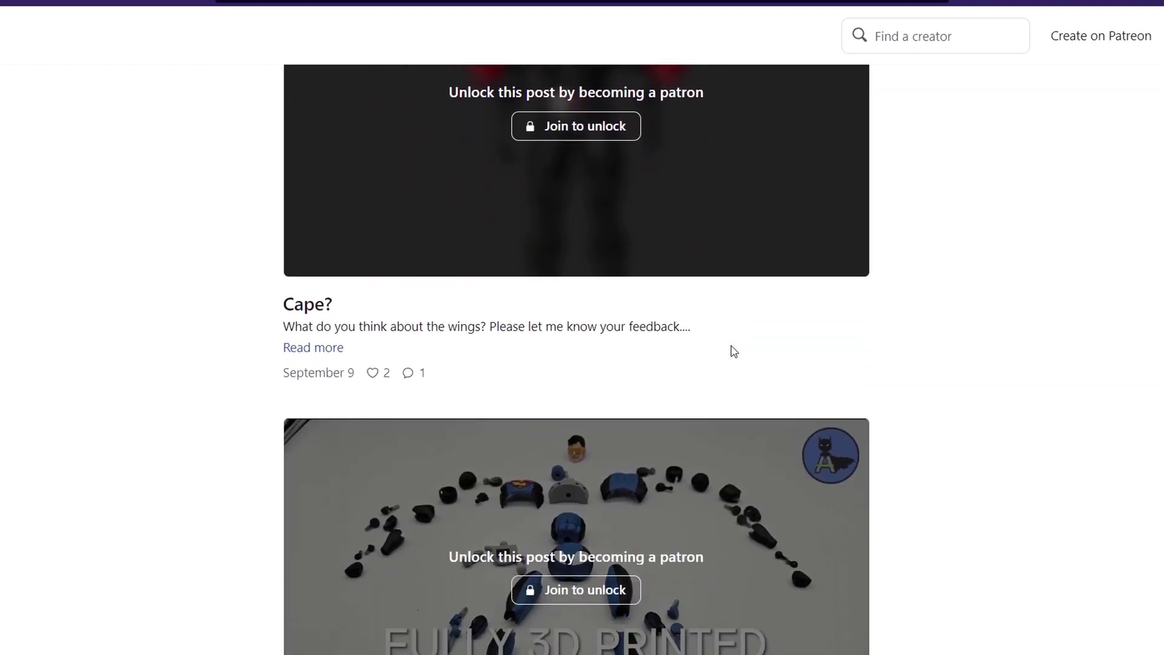
{"action": "scroll", "coordinate": [733, 350], "scroll_direction": "down", "scroll_amount": 10}
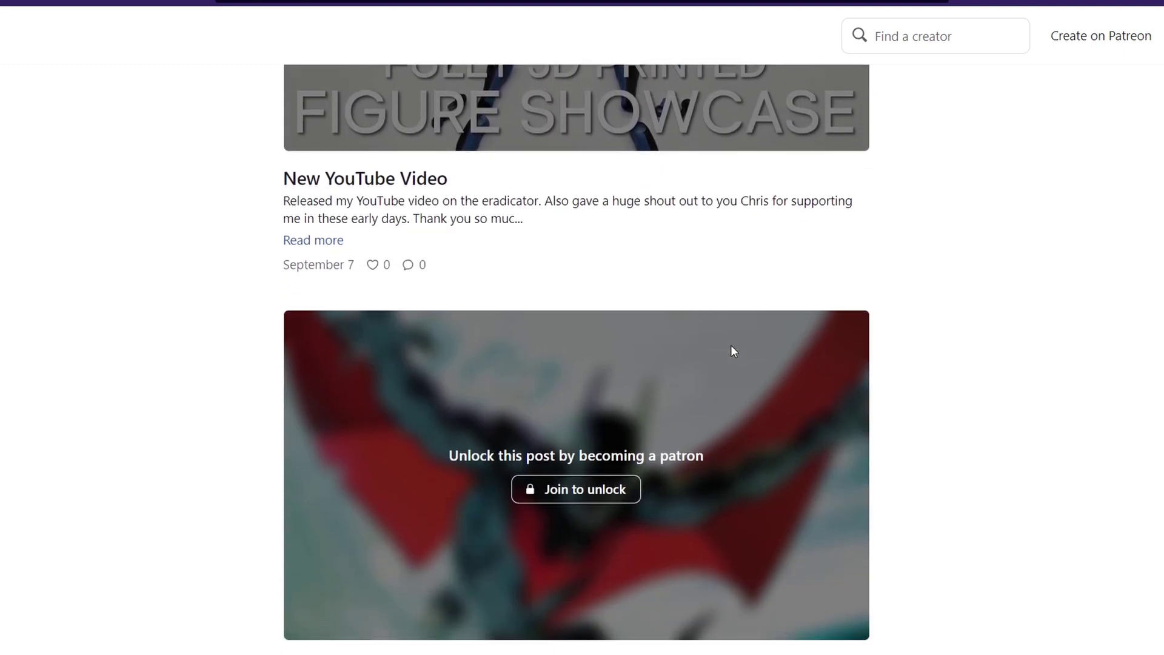
{"action": "scroll", "coordinate": [733, 351], "scroll_direction": "down", "scroll_amount": 7}
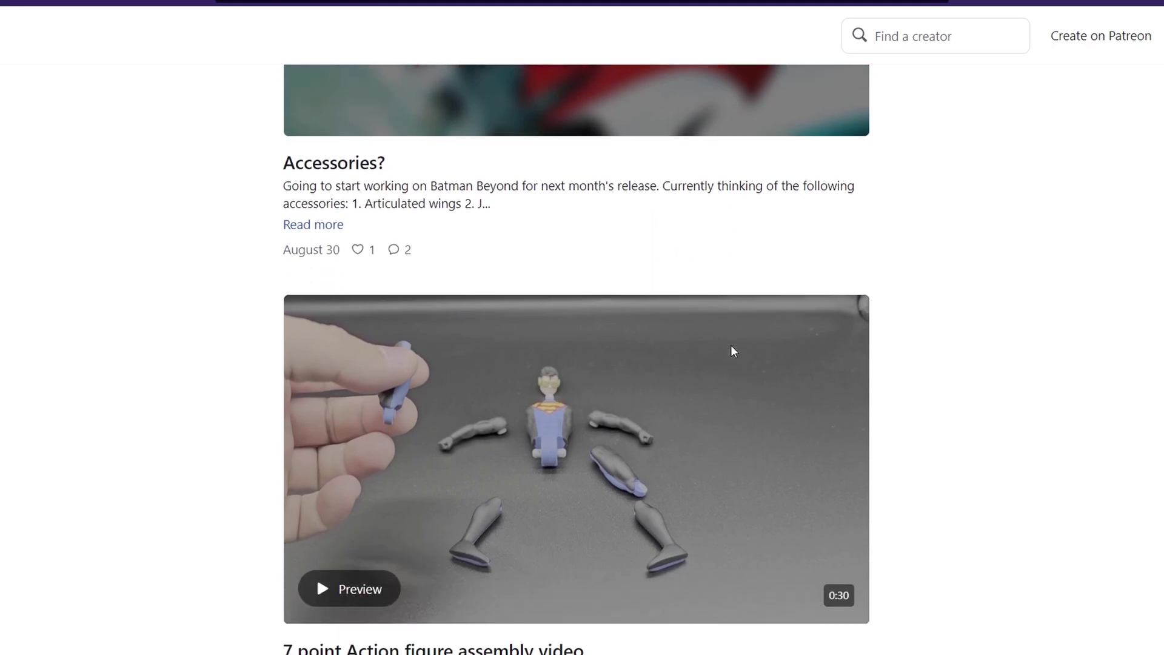
{"action": "scroll", "coordinate": [732, 350], "scroll_direction": "down", "scroll_amount": 8}
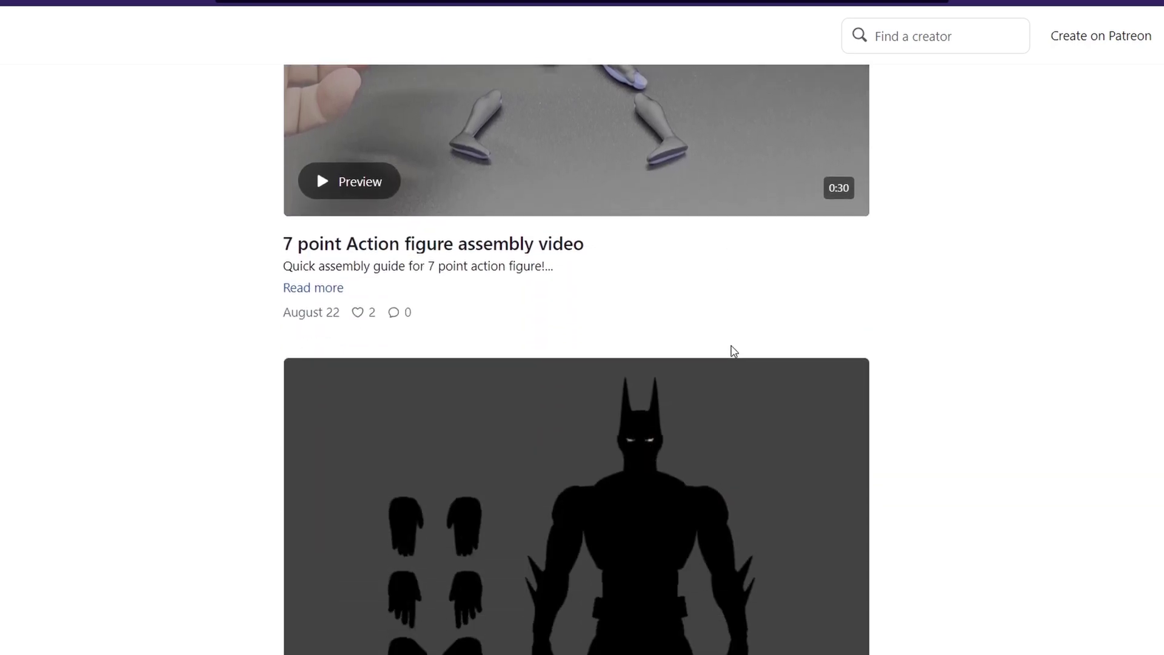
{"action": "scroll", "coordinate": [732, 351], "scroll_direction": "down", "scroll_amount": 9}
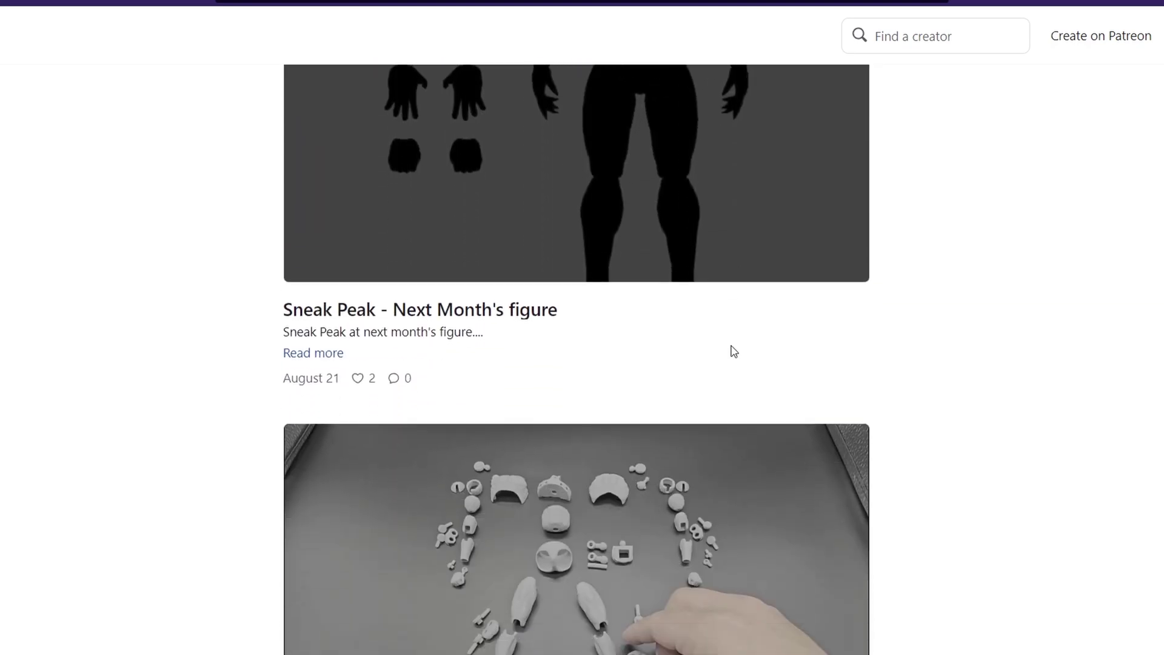
{"action": "scroll", "coordinate": [732, 350], "scroll_direction": "down", "scroll_amount": 8}
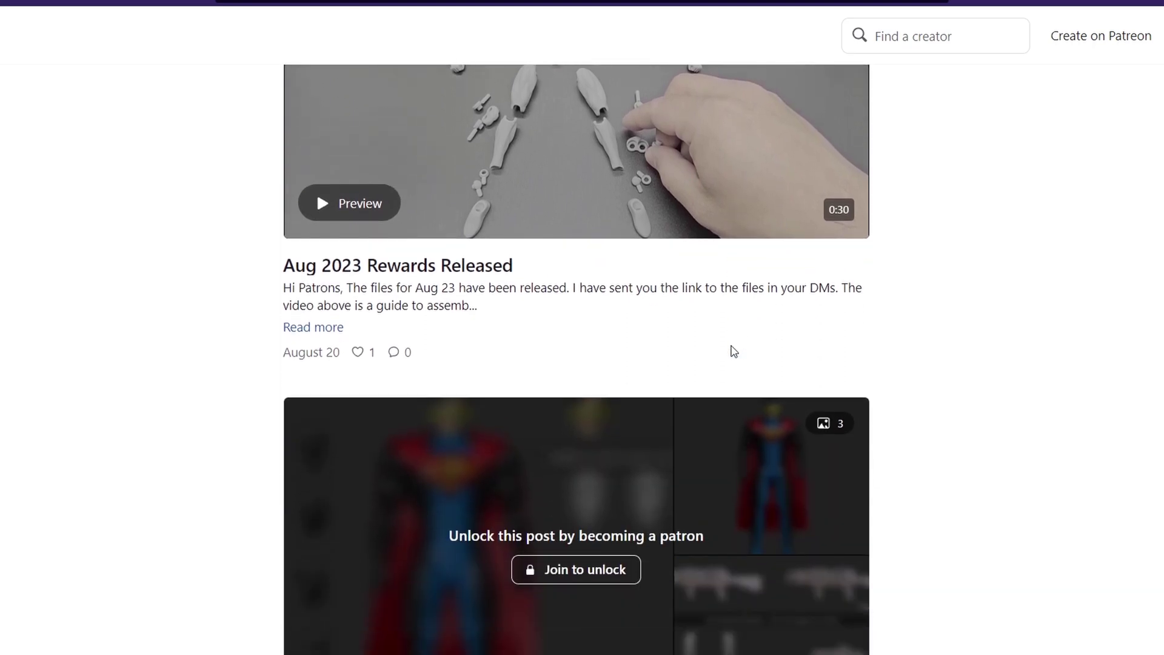
{"action": "scroll", "coordinate": [731, 352], "scroll_direction": "down", "scroll_amount": 6}
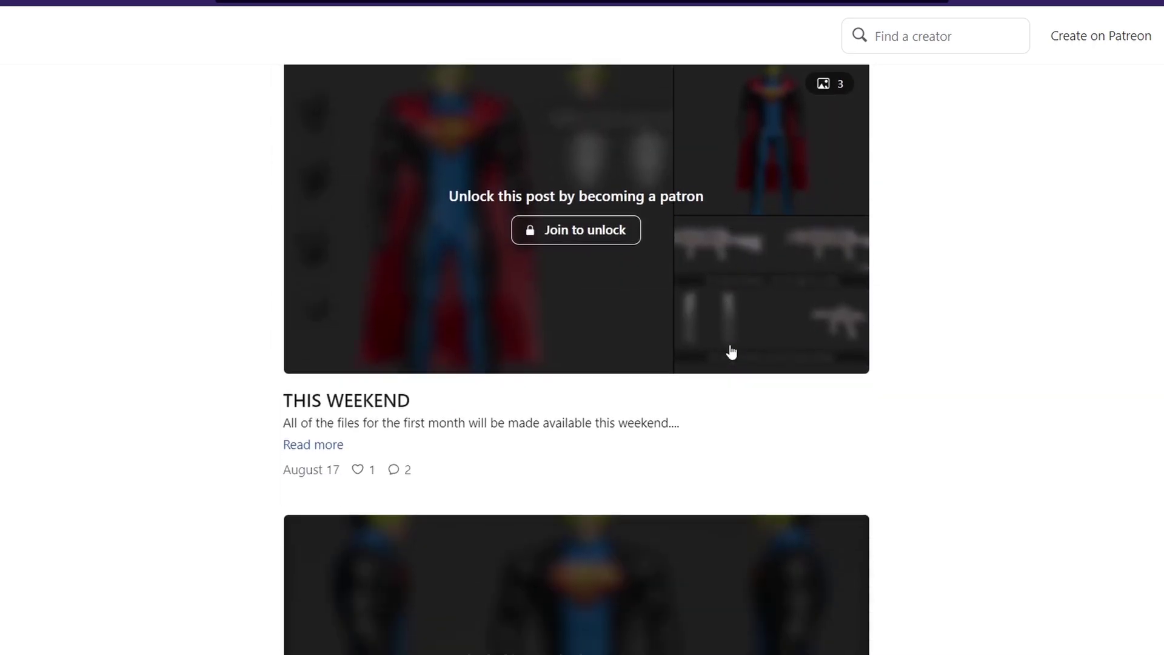
{"action": "scroll", "coordinate": [731, 352], "scroll_direction": "down", "scroll_amount": 10}
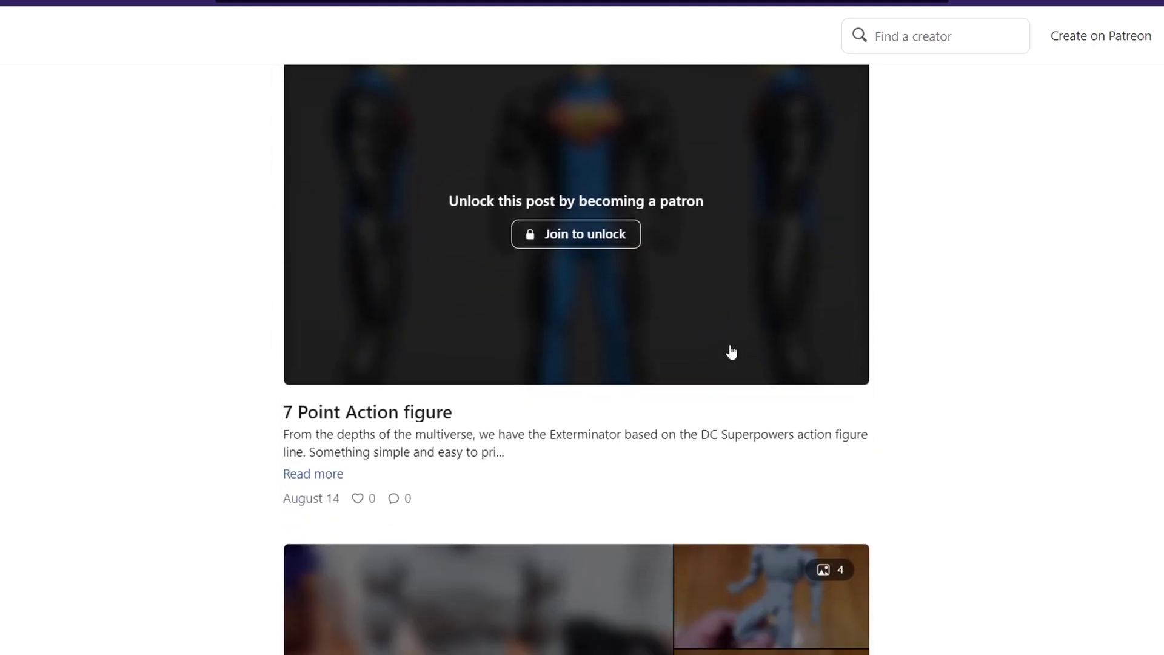
{"action": "scroll", "coordinate": [730, 352], "scroll_direction": "down", "scroll_amount": 2}
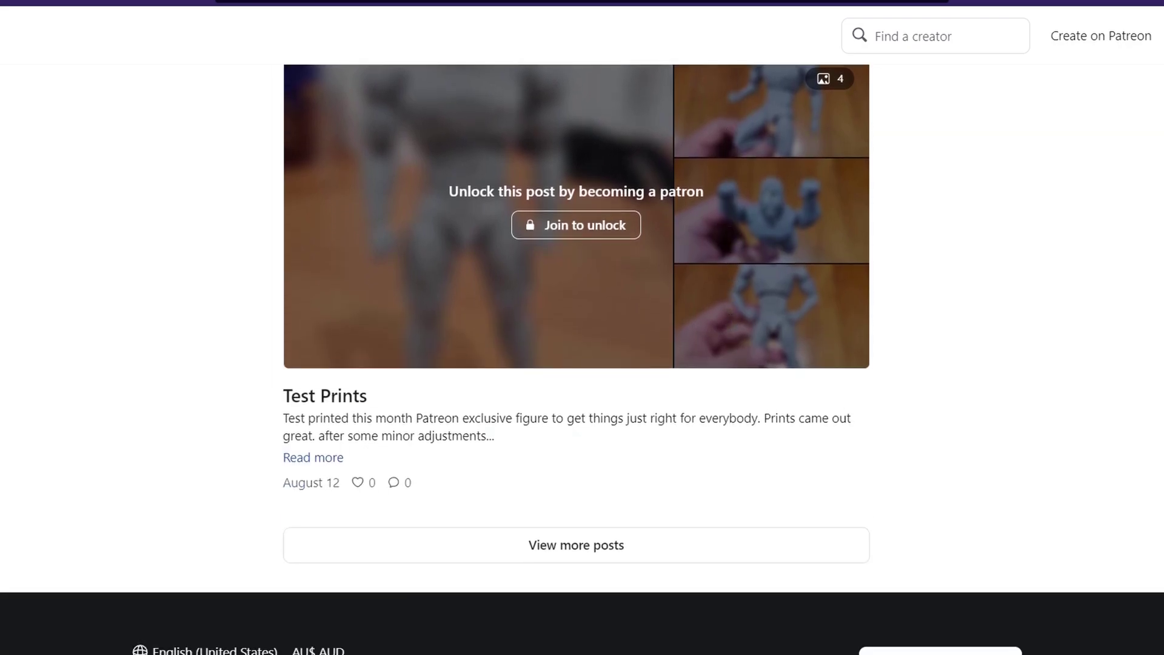